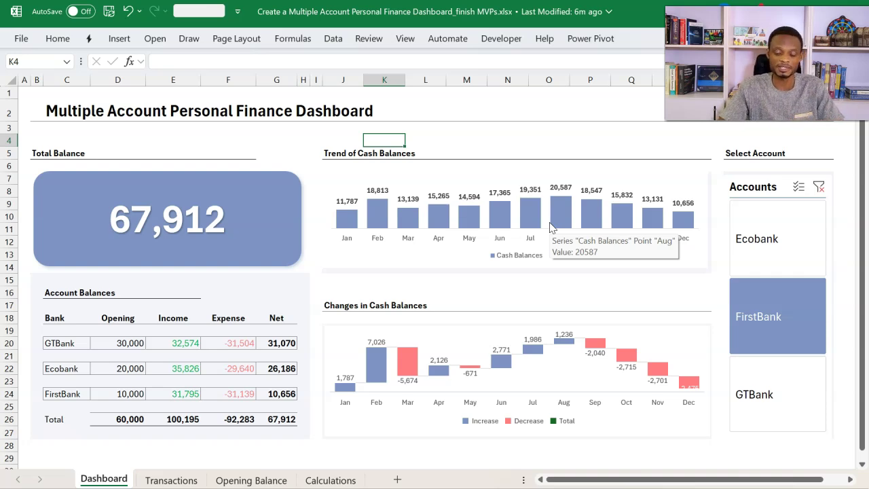
# Step: Move the Trend of Cash Balances chart from the Dashboard sheet to the Calculations sheet, below the monthly tables
pyautogui.click(500, 168)
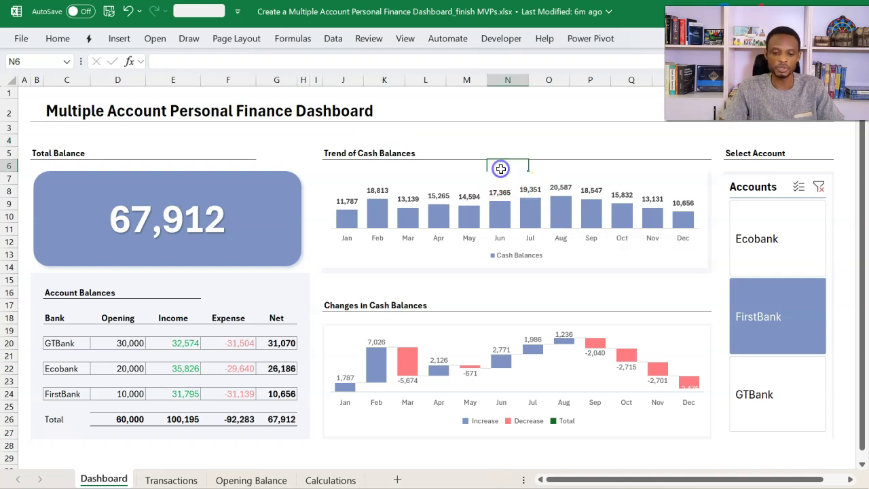
pyautogui.click(320, 479)
pyautogui.moveTo(400, 134); pyautogui.dragTo(483, 287)
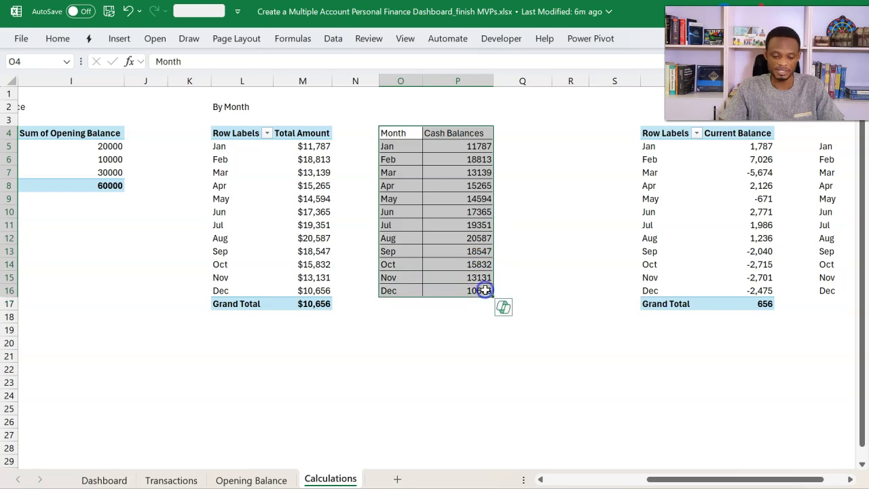
pyautogui.click(103, 479)
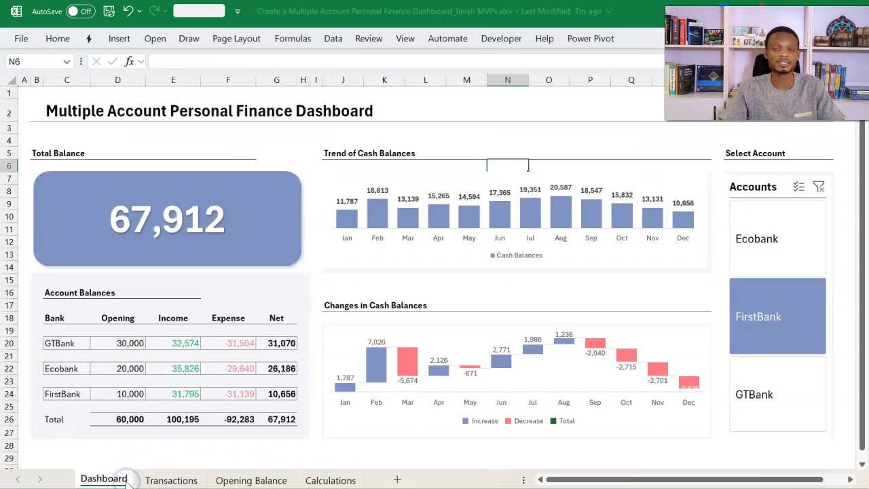
pyautogui.click(348, 175)
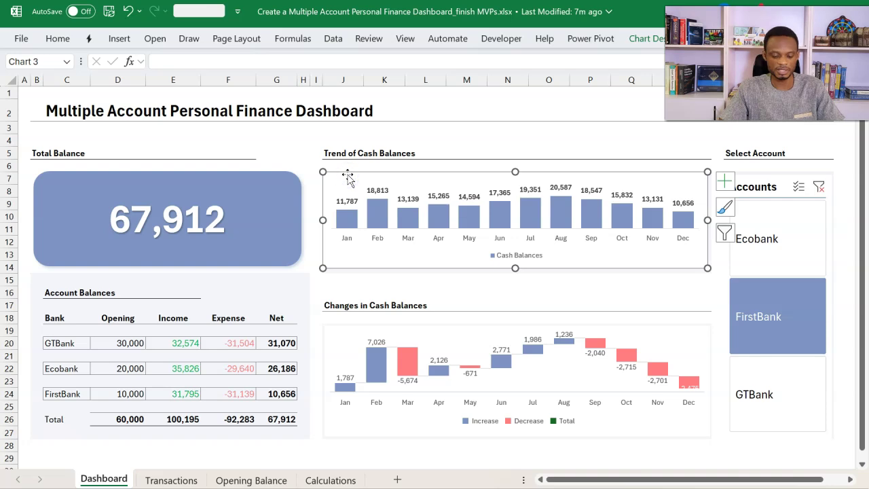
pyautogui.press('Delete')
pyautogui.click(325, 478)
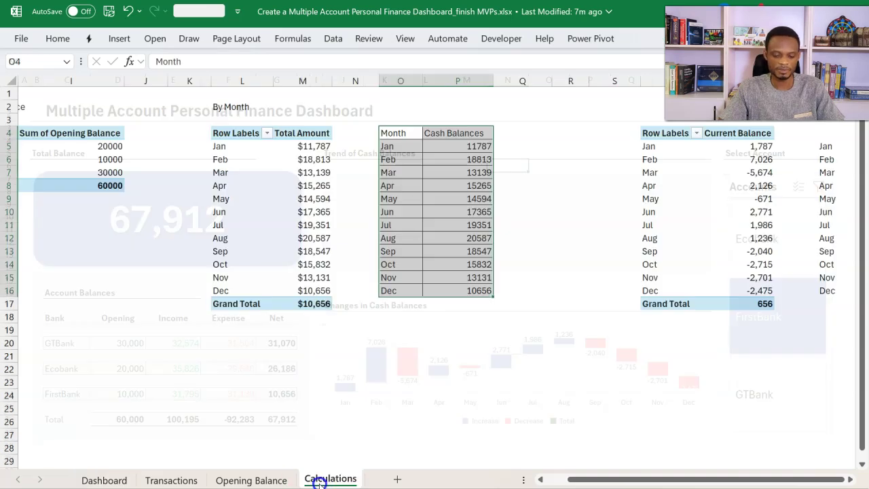
pyautogui.click(349, 368)
pyautogui.hotkey('ctrl', 'v')
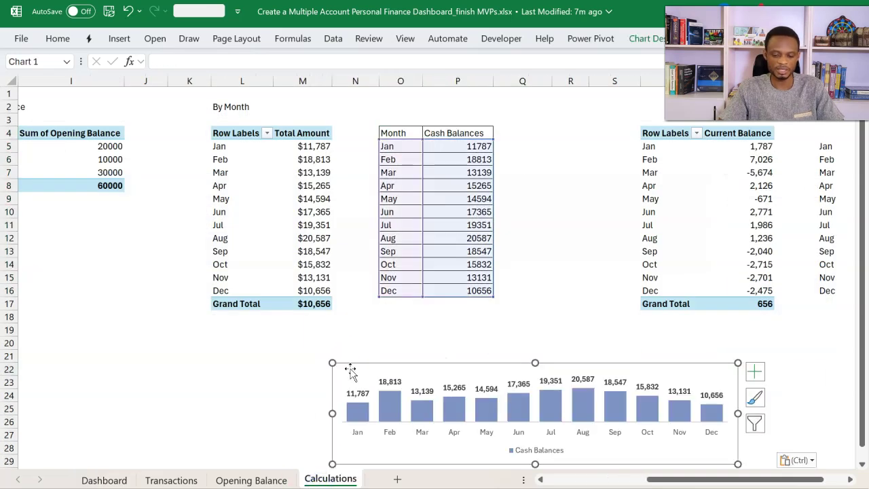
pyautogui.moveTo(361, 364); pyautogui.dragTo(280, 351)
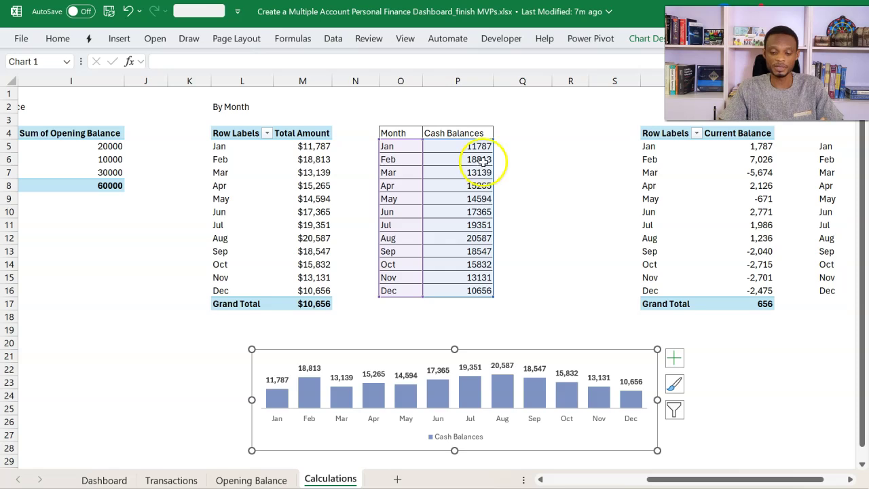
# Step: Add Min and Max headers in Q4 and R4 beside Cash Balances, and apply all borders to P4:R16
pyautogui.click(507, 136)
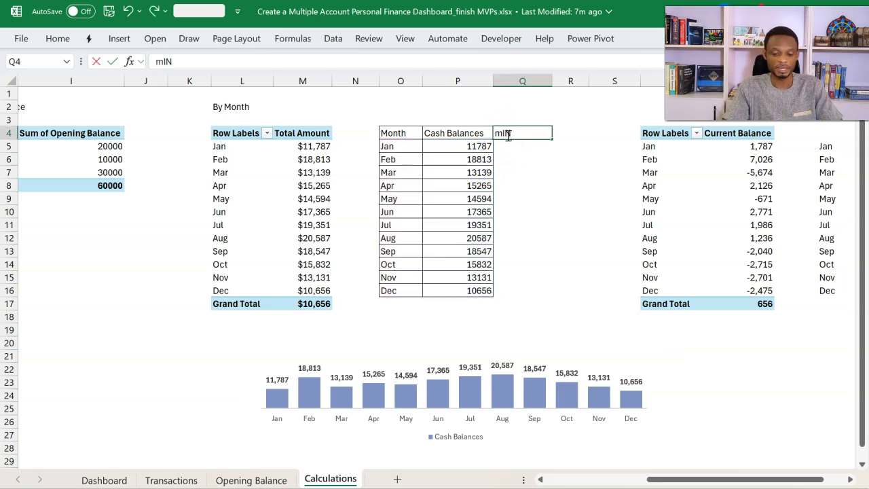
pyautogui.press('Tab')
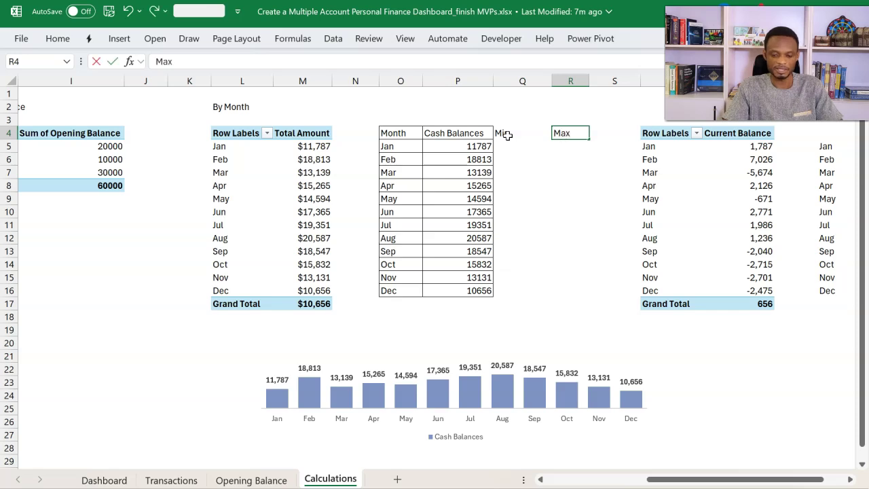
pyautogui.press('Return')
pyautogui.moveTo(487, 133); pyautogui.dragTo(565, 296)
pyautogui.press('alt')
pyautogui.press('h')
pyautogui.press('b')
pyautogui.press('a')
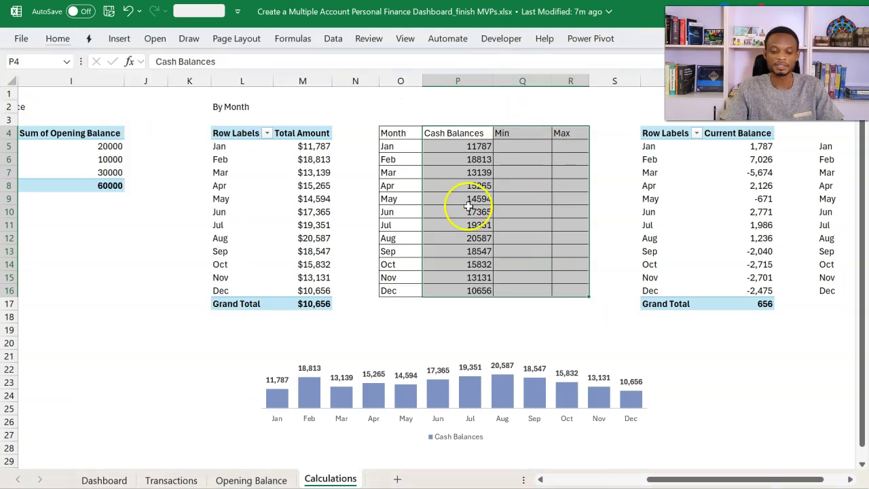
# Step: Start an IF formula in Q5 that tests whether P5 equals MIN($P$5:$P$16)
pyautogui.click(517, 148)
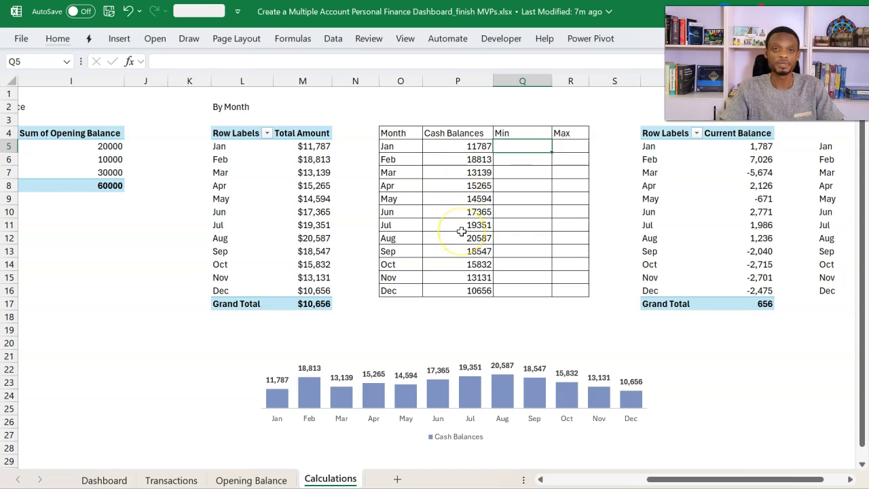
pyautogui.click(467, 147)
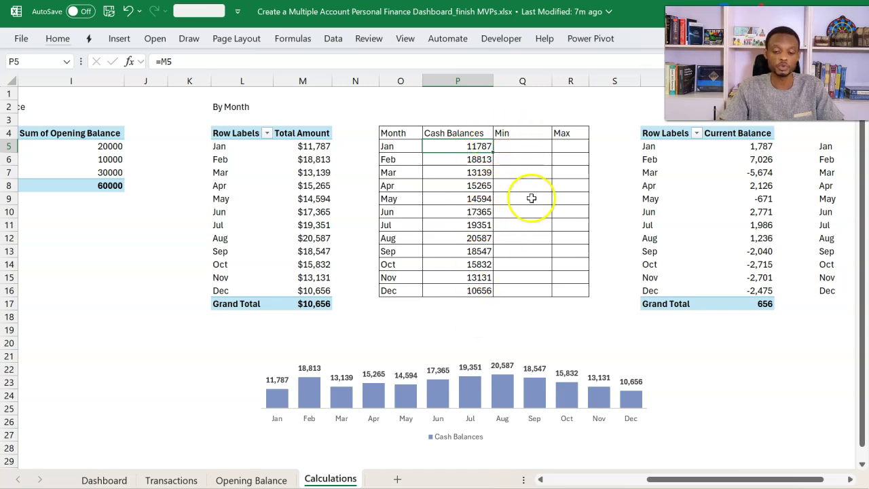
pyautogui.click(529, 150)
pyautogui.write('=IF(')
pyautogui.click(469, 146)
pyautogui.write('=min(')
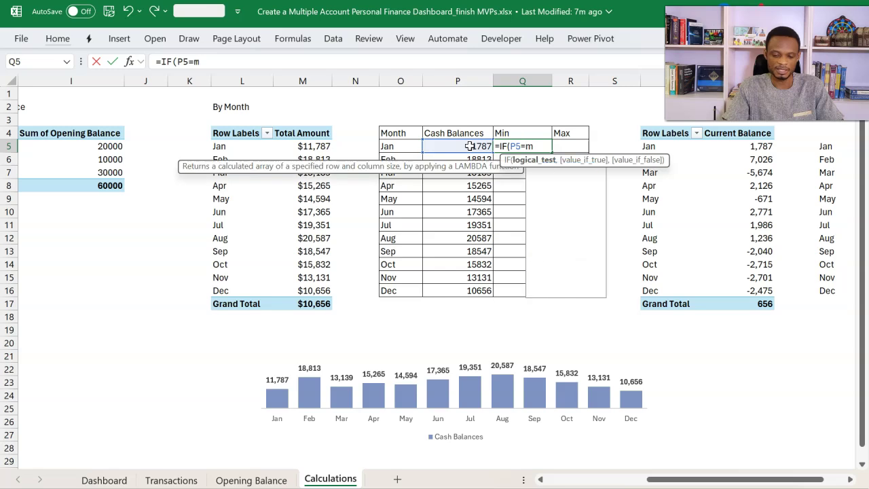
pyautogui.moveTo(469, 146); pyautogui.dragTo(470, 289)
pyautogui.press('F4')
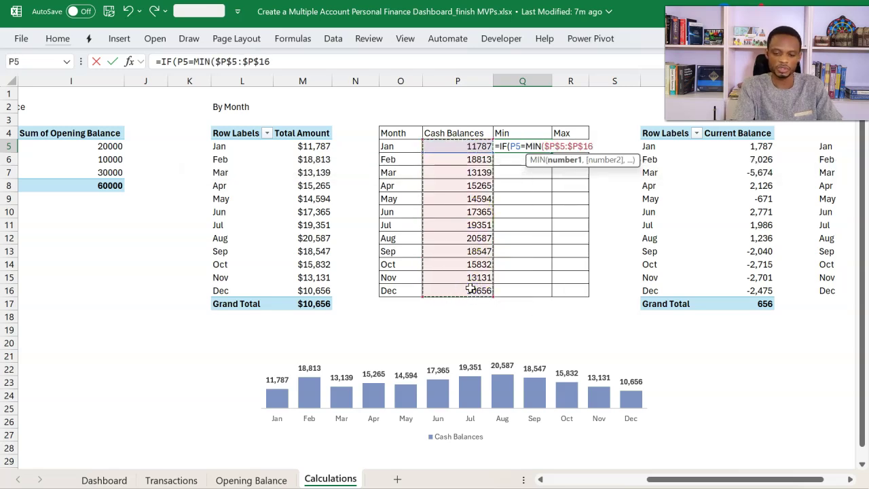
pyautogui.write('),')
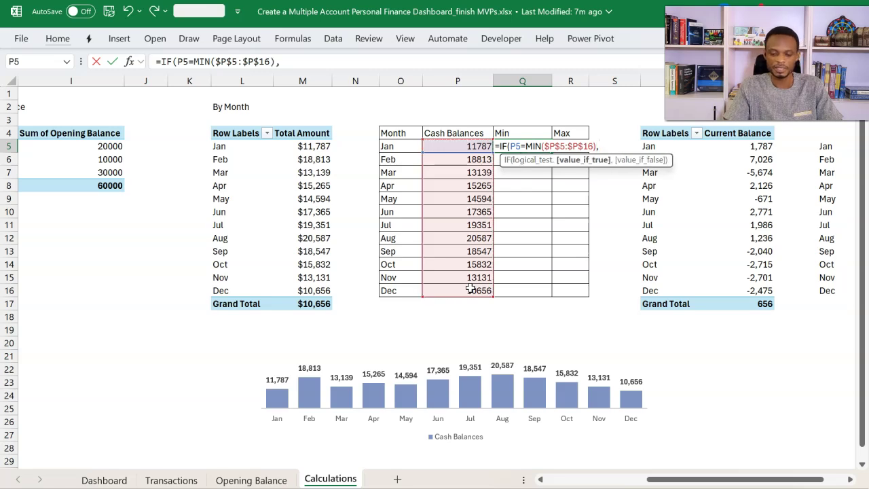
# Step: Complete the Q5 formula with P5 if true and NA() if false, and fill it down the Min column to Q16
pyautogui.click(475, 147)
pyautogui.write(',')
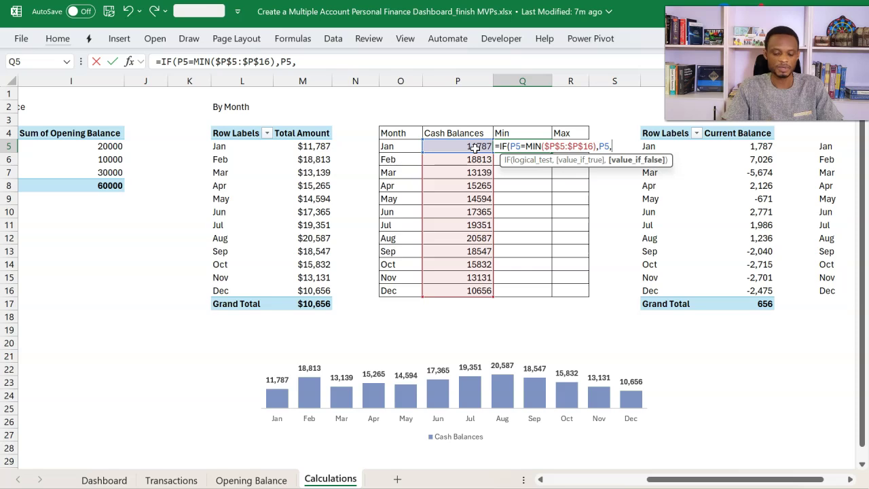
pyautogui.write('na')
pyautogui.press('Tab')
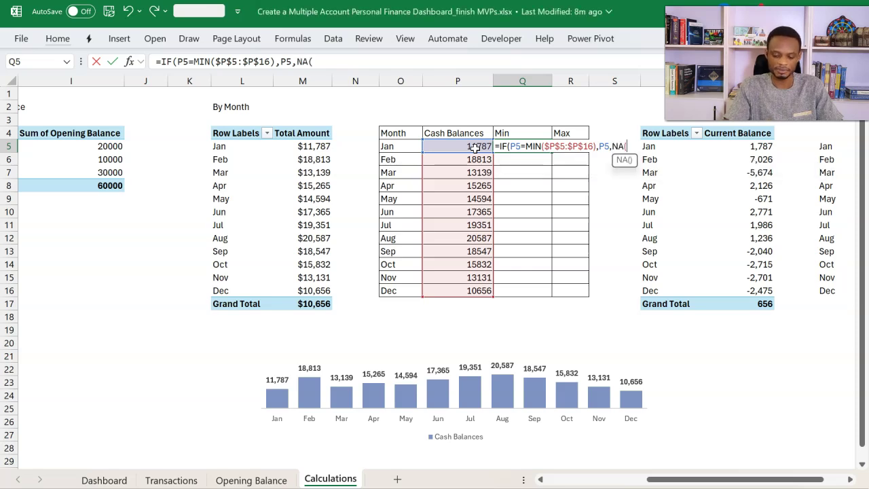
pyautogui.write(')')
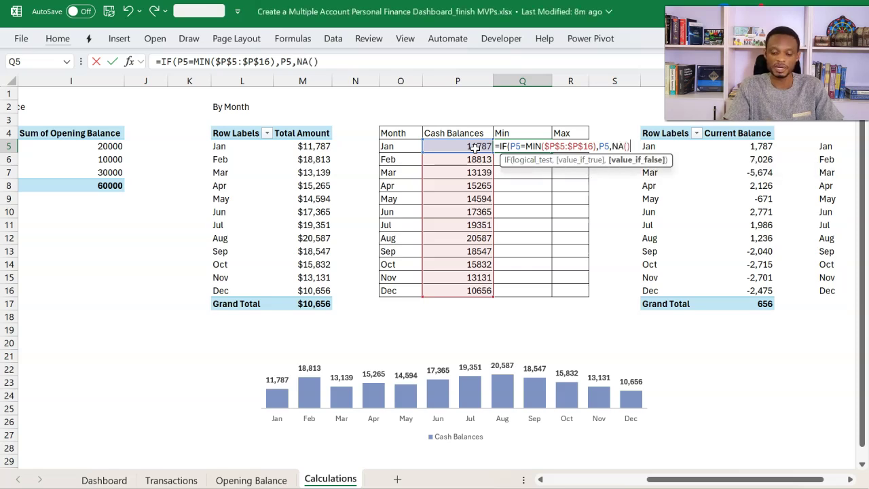
pyautogui.write(')')
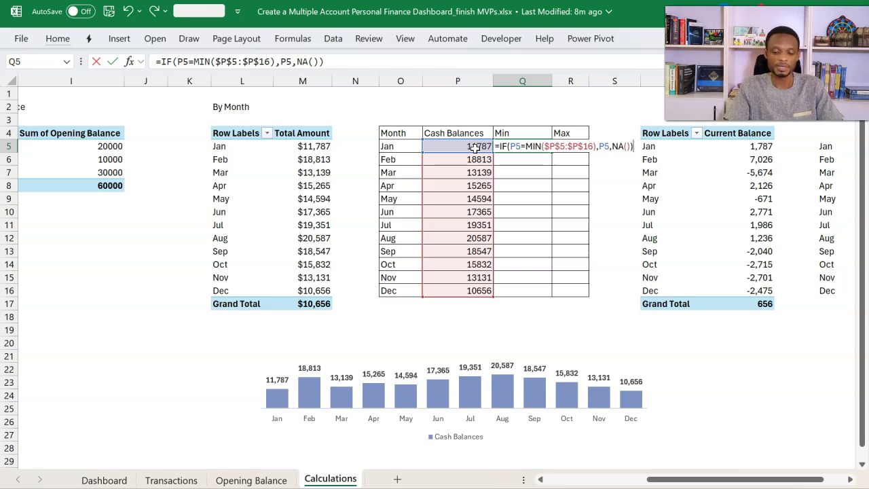
pyautogui.press('Return')
pyautogui.click(512, 149)
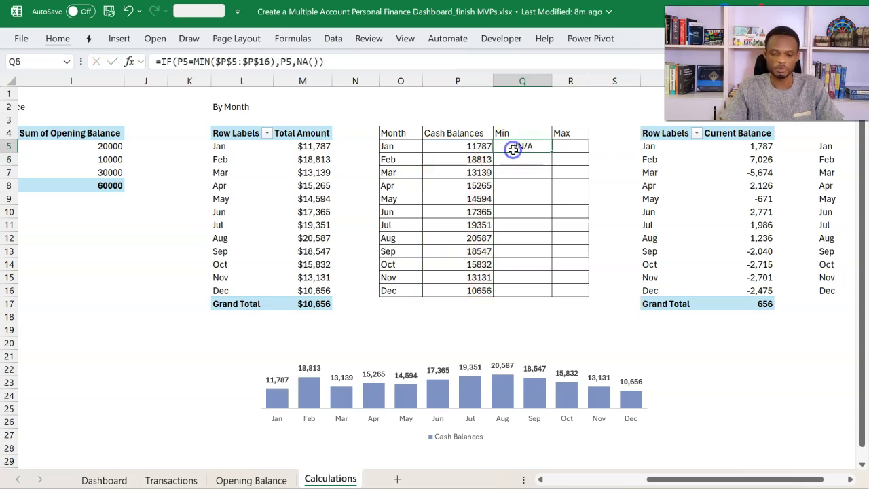
pyautogui.doubleClick(552, 152)
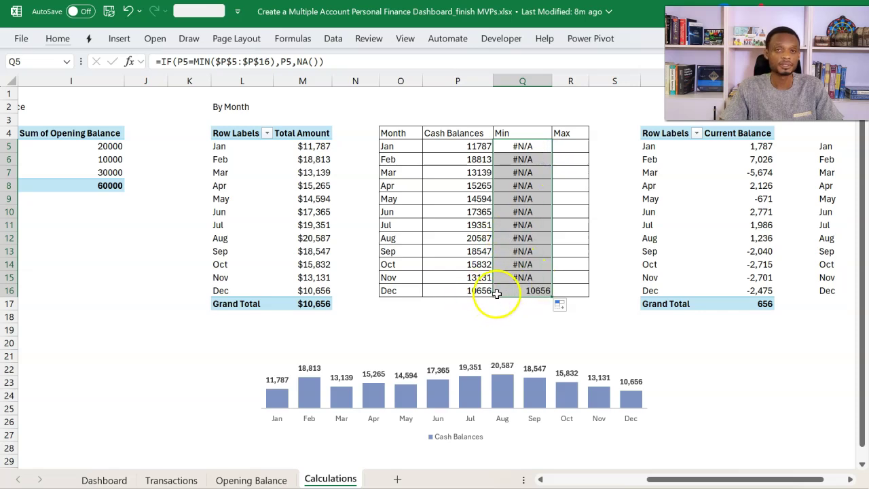
# Step: Copy the formula text =IF(P5=MIN($P$5:$P$16),P5,NA()) from Q5 into R5 under Max
pyautogui.doubleClick(521, 145)
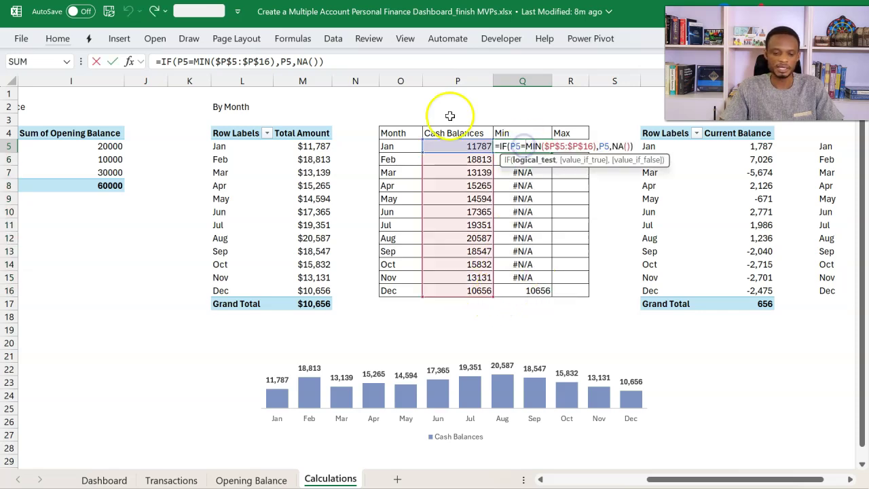
pyautogui.moveTo(342, 60); pyautogui.dragTo(175, 61)
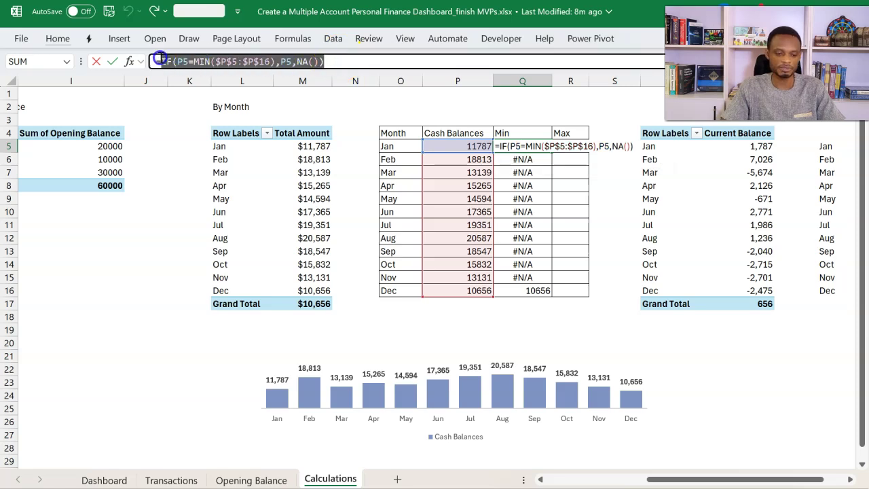
pyautogui.press('Escape')
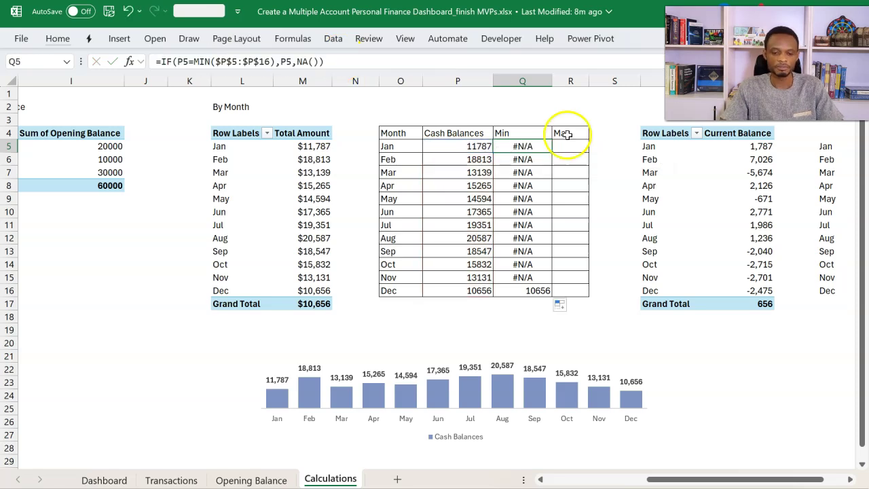
pyautogui.click(568, 144)
pyautogui.write('=')
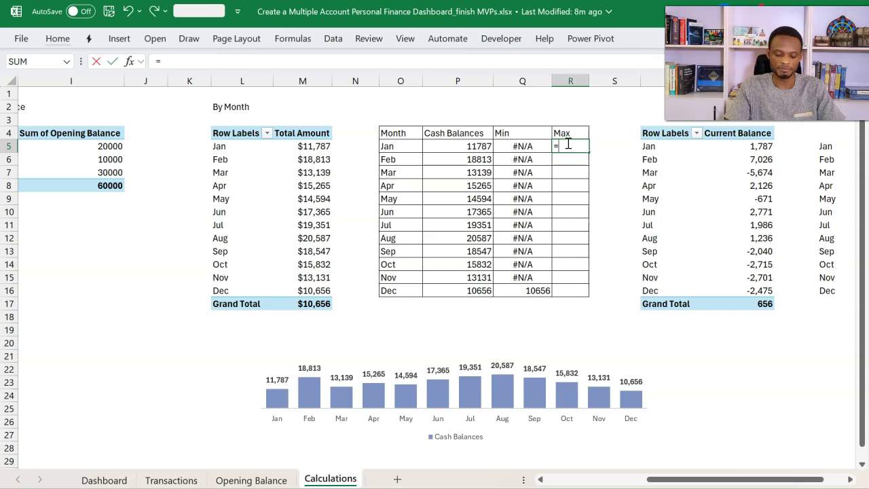
pyautogui.write('IF(P5=MIN($P$5:$P$16),P5,NA())')
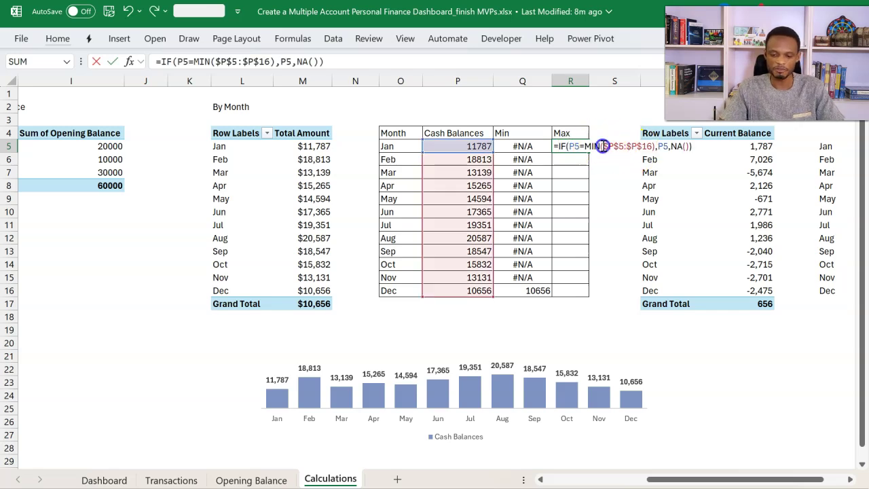
# Step: Change MIN to MAX in the R5 formula and fill it down the Max column to R16
pyautogui.click(603, 147)
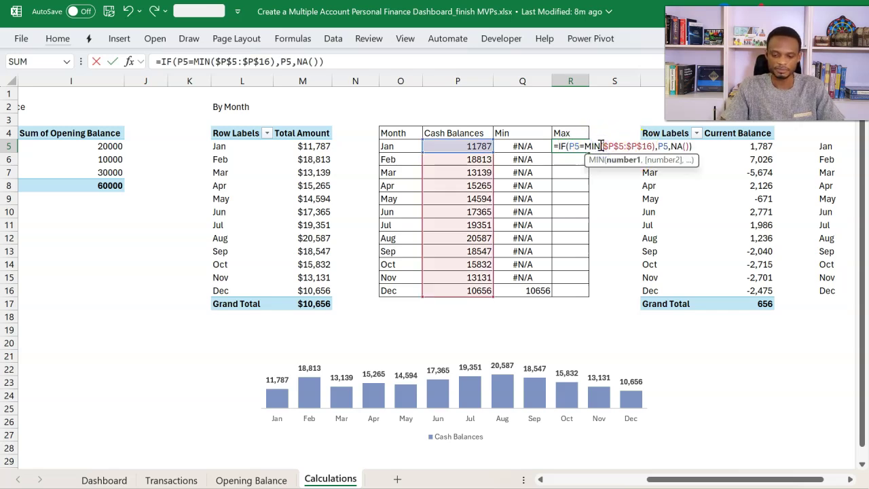
pyautogui.press('BackSpace')
pyautogui.press('BackSpace')
pyautogui.write('A')
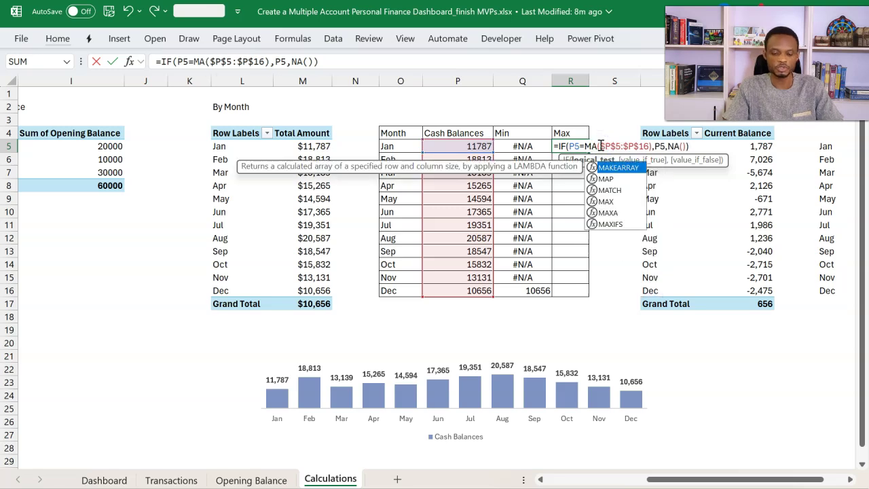
pyautogui.write('X')
pyautogui.press('Return')
pyautogui.click(582, 146)
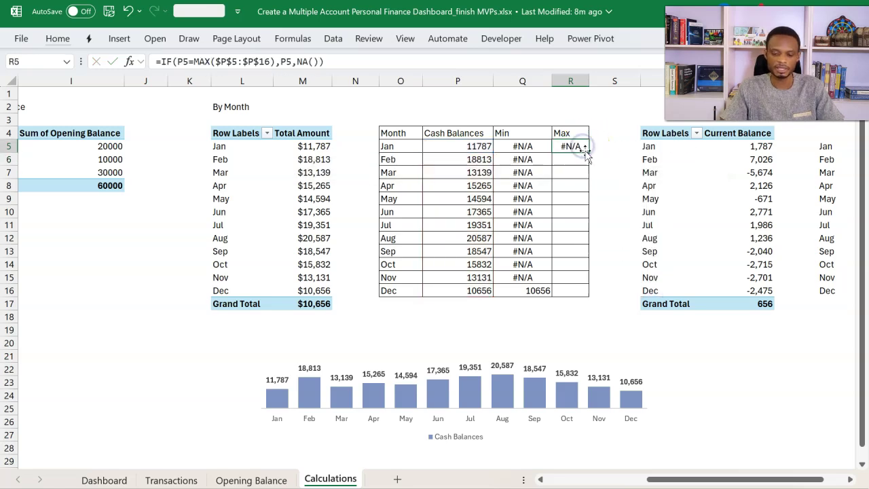
pyautogui.doubleClick(588, 153)
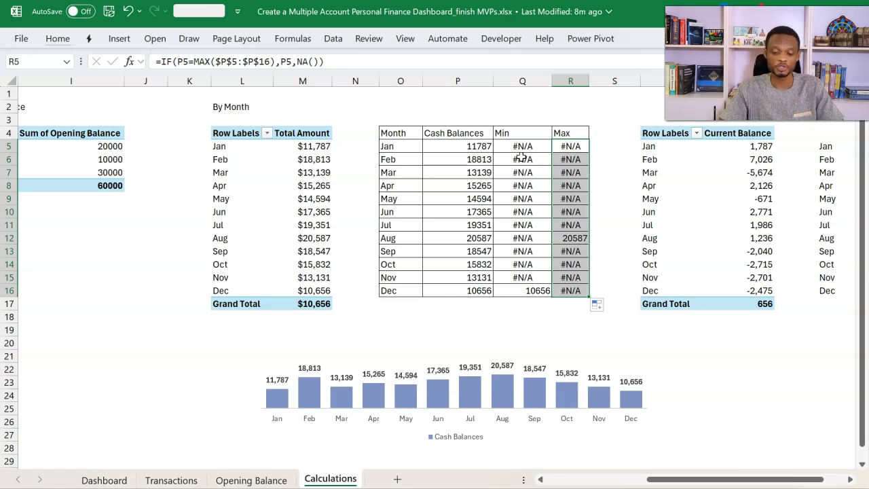
# Step: Copy the Min and Max columns Q4:R16 and paste them into the cash balances chart as new series
pyautogui.moveTo(520, 133); pyautogui.dragTo(560, 277)
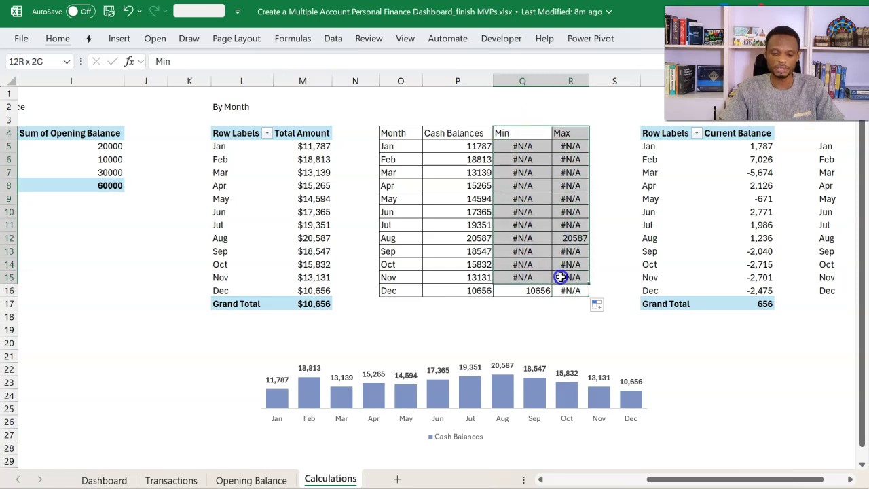
pyautogui.click(453, 349)
pyautogui.click(467, 350)
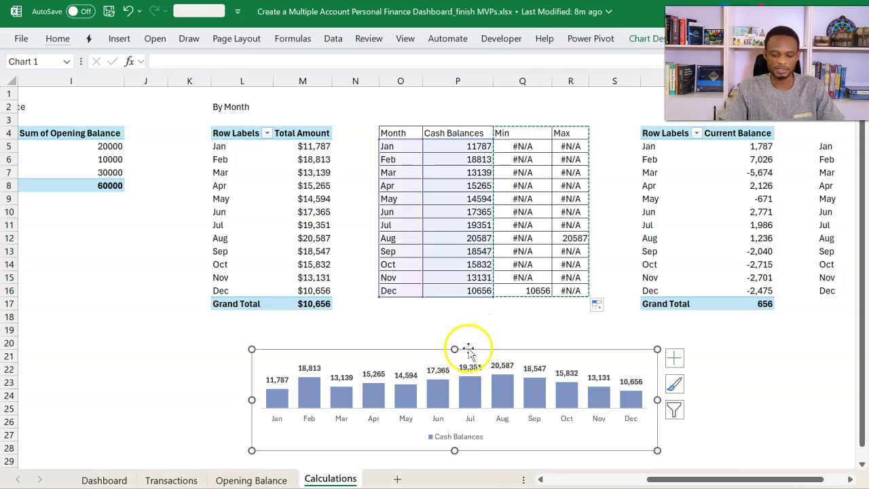
pyautogui.hotkey('ctrl', 'v')
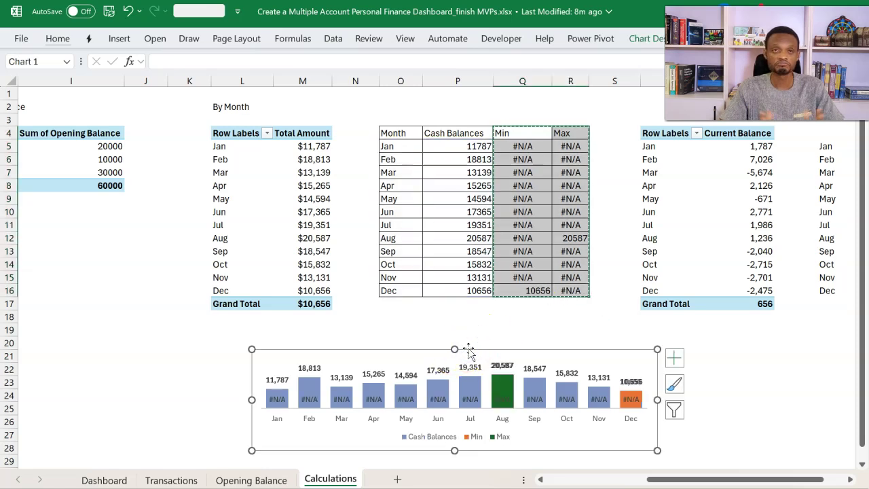
# Step: Delete the data labels of the Min and Max series from the cash balances chart
pyautogui.click(430, 339)
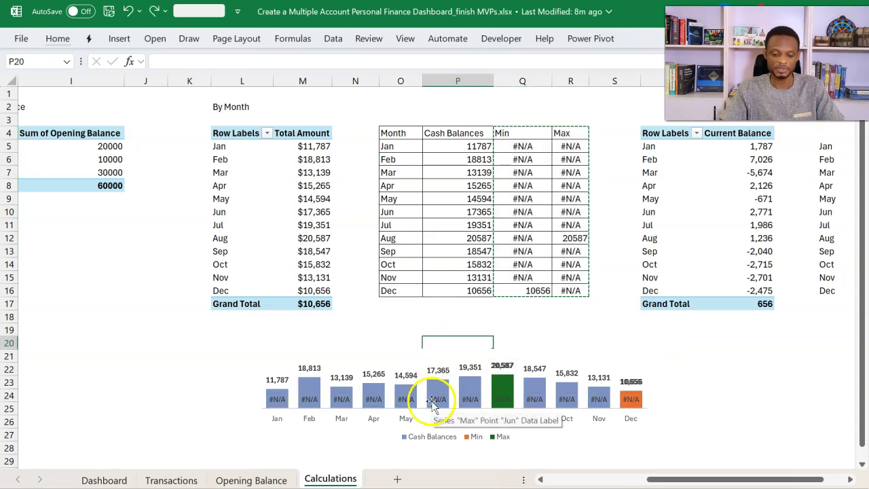
pyautogui.click(436, 400)
pyautogui.click(436, 400)
pyautogui.press('Delete')
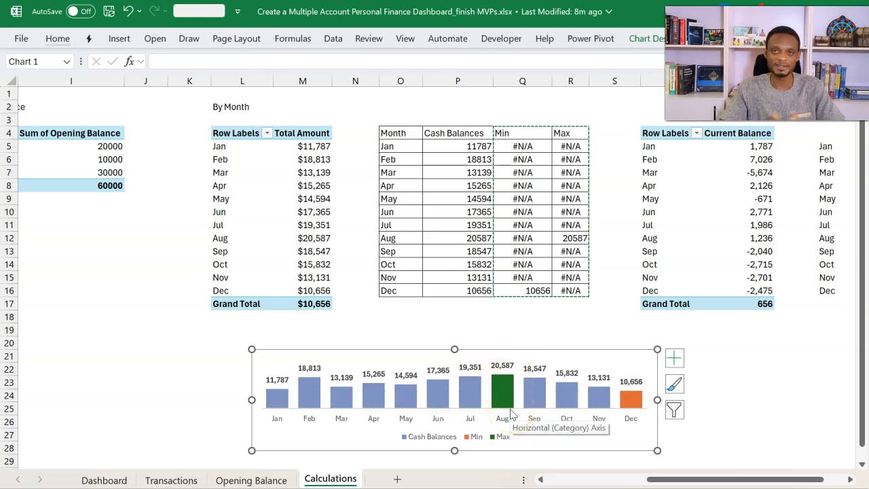
pyautogui.click(507, 373)
pyautogui.click(507, 406)
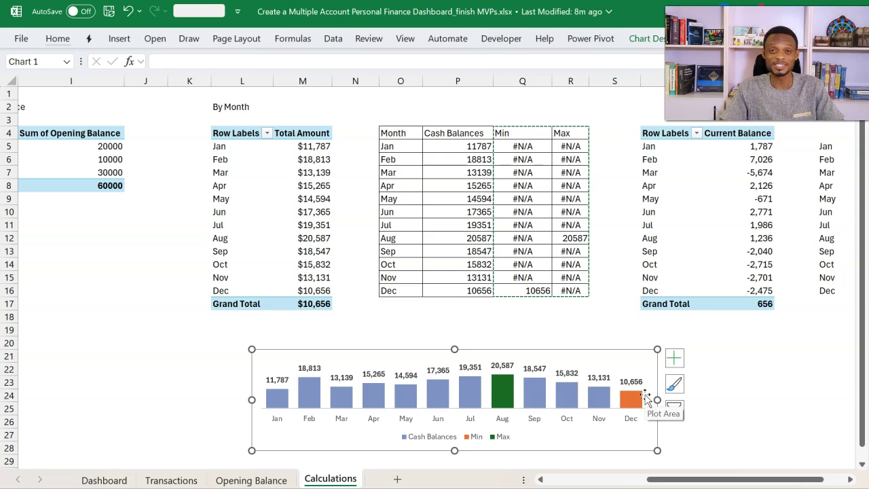
pyautogui.click(577, 367)
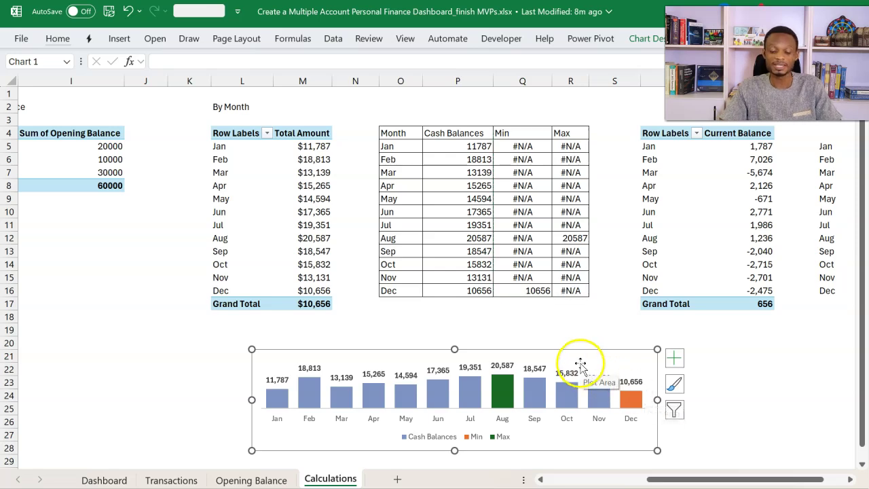
# Step: Cut the cash balances chart from the Calculations sheet and paste it at J7 on the Dashboard sheet under Trend of Cash Balances
pyautogui.click(580, 354)
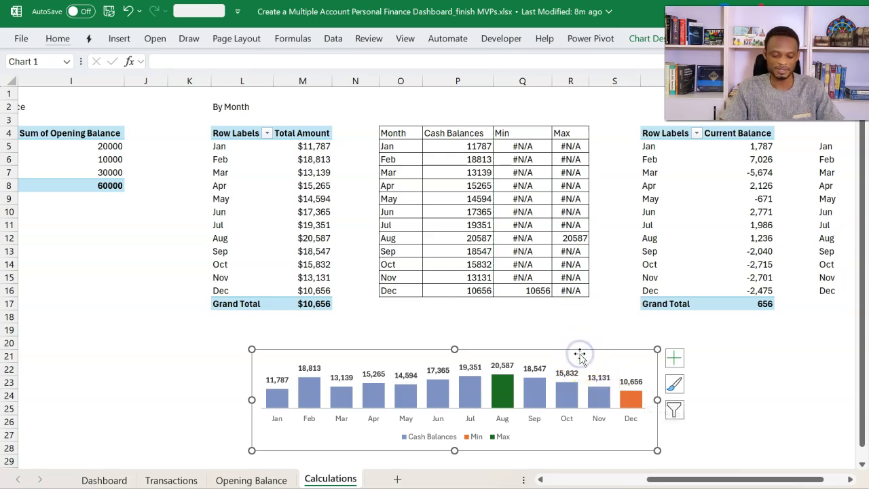
pyautogui.hotkey('ctrl', 'x')
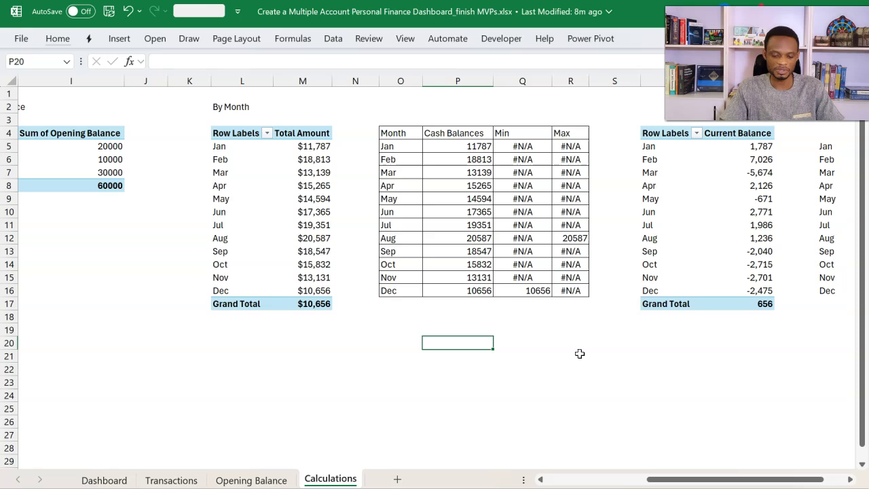
pyautogui.click(108, 479)
pyautogui.click(328, 178)
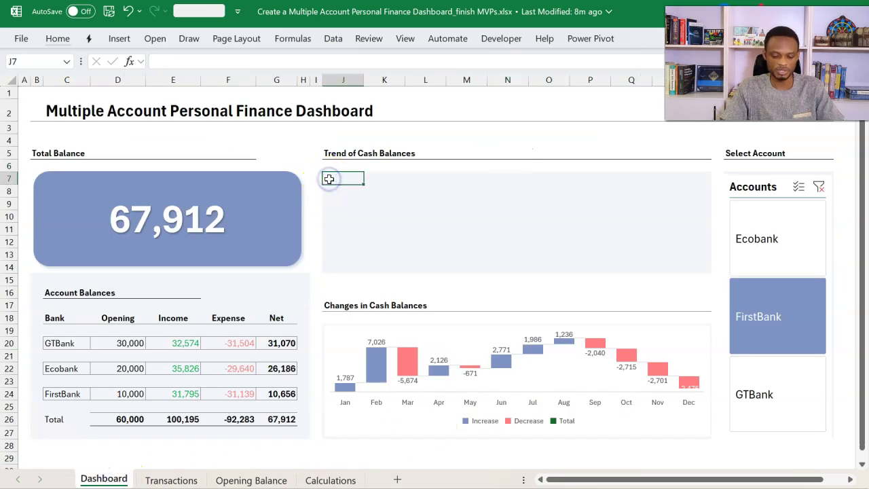
pyautogui.hotkey('ctrl', 'v')
pyautogui.click(473, 138)
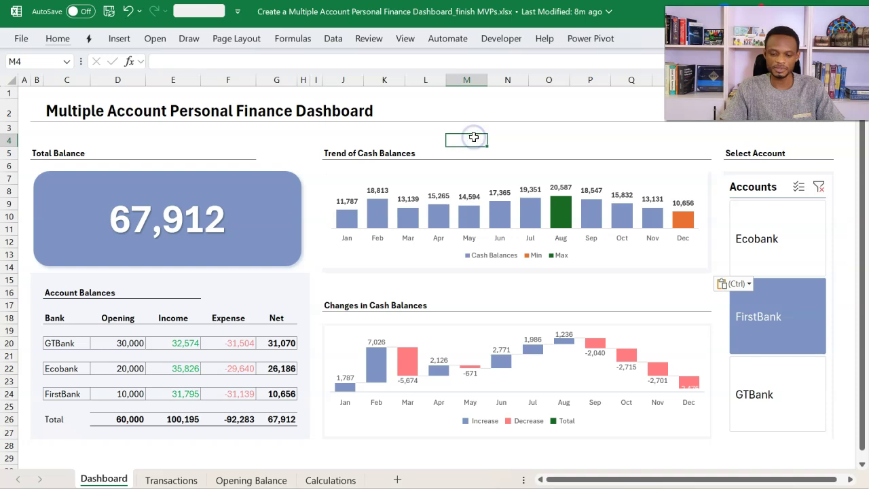
# Step: Filter the dashboard by Ecobank, FirstBank and GTBank in turn to check the minimum and maximum highlighting in the cash balances chart
pyautogui.click(758, 239)
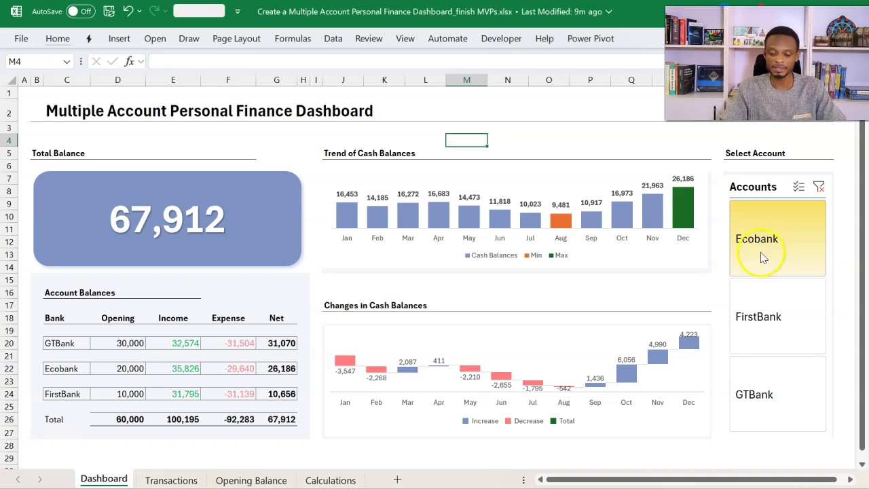
pyautogui.click(763, 310)
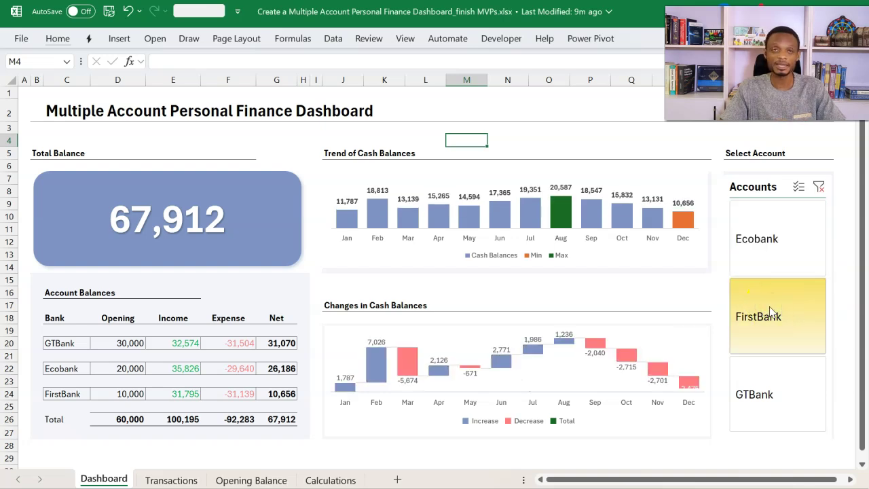
pyautogui.click(774, 382)
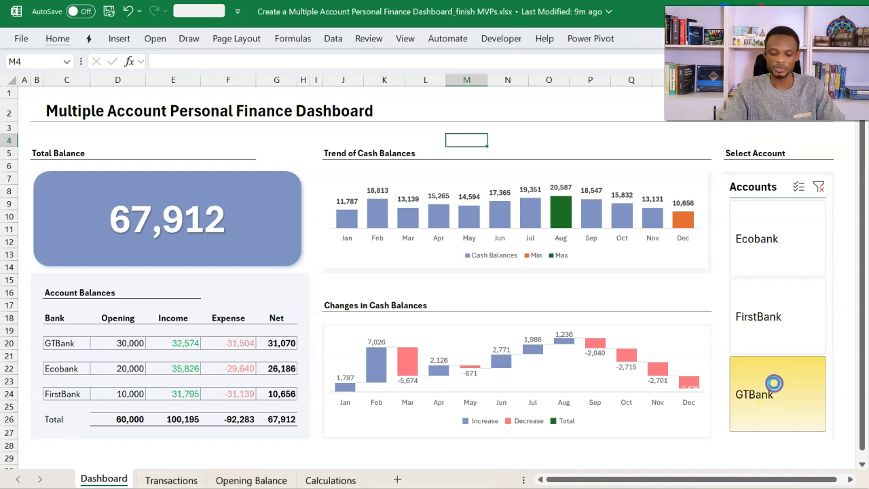